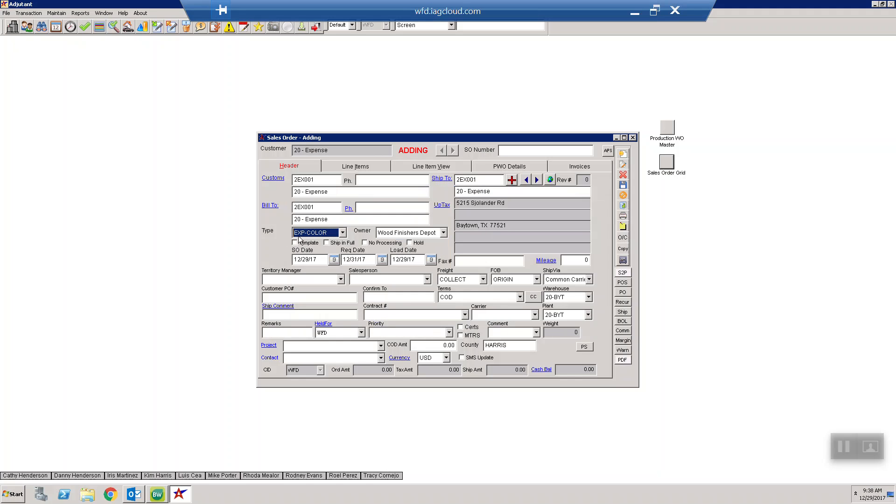
- Switch the sales order type to EXP-SHIP and back to EXP-COLOR
click(341, 234)
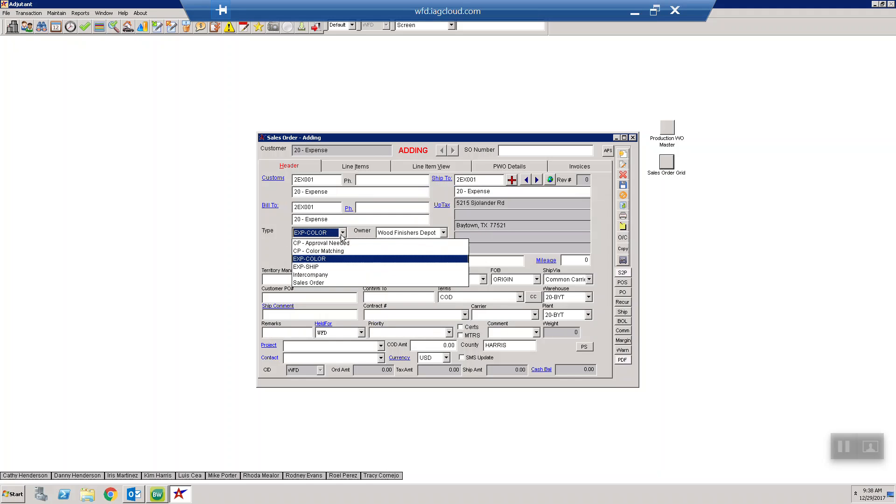
click(320, 265)
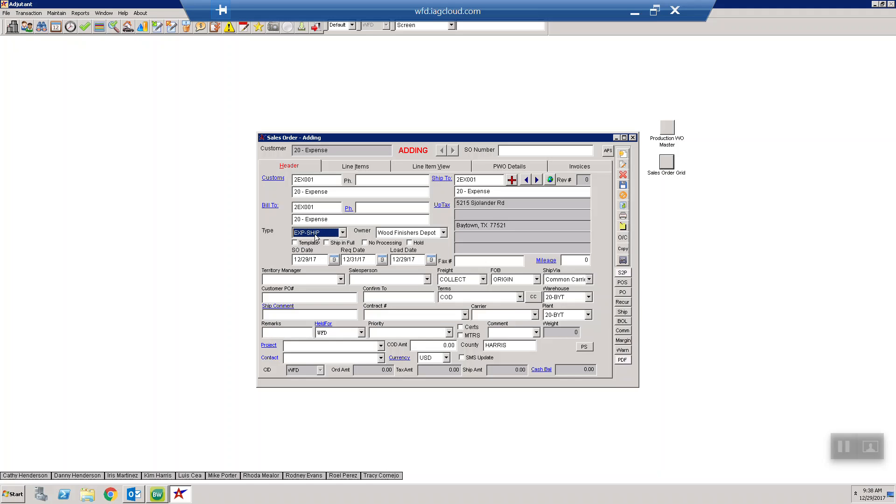
click(343, 234)
click(324, 259)
- Add a line item to the sales order for VL-UXB0256-1, the OPTICOLOR XP 4185 BU colorant gallon
click(354, 167)
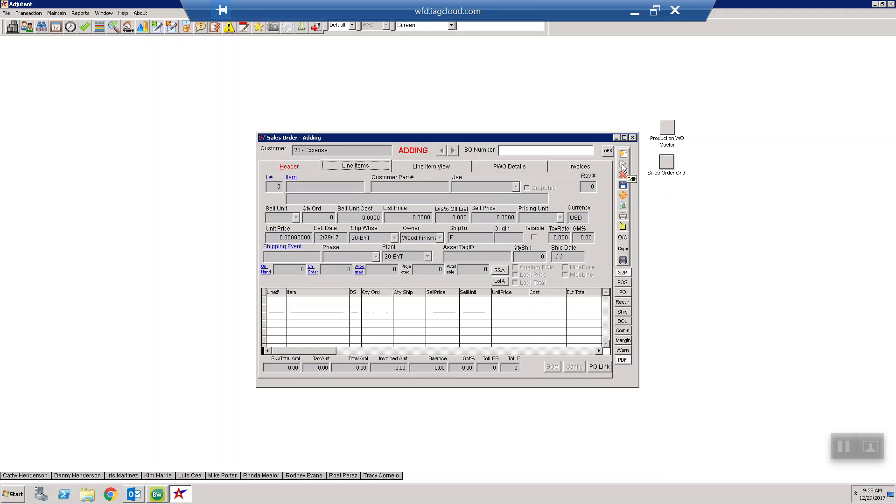
click(624, 138)
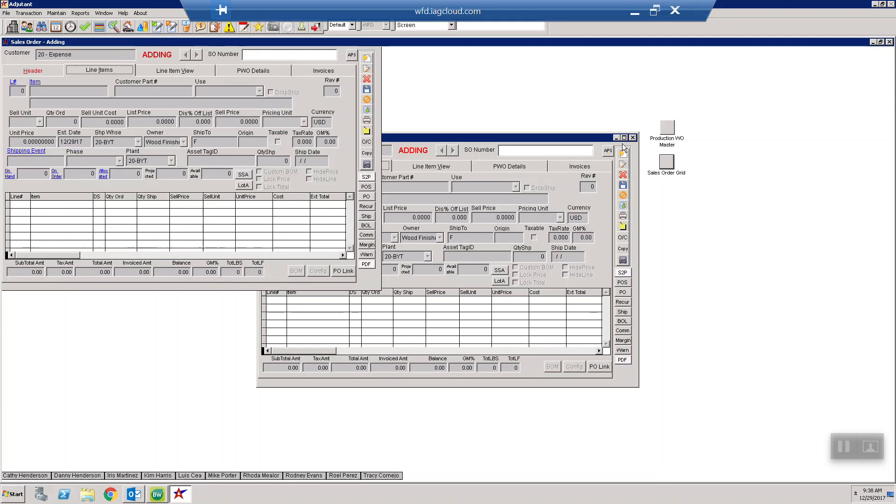
click(880, 42)
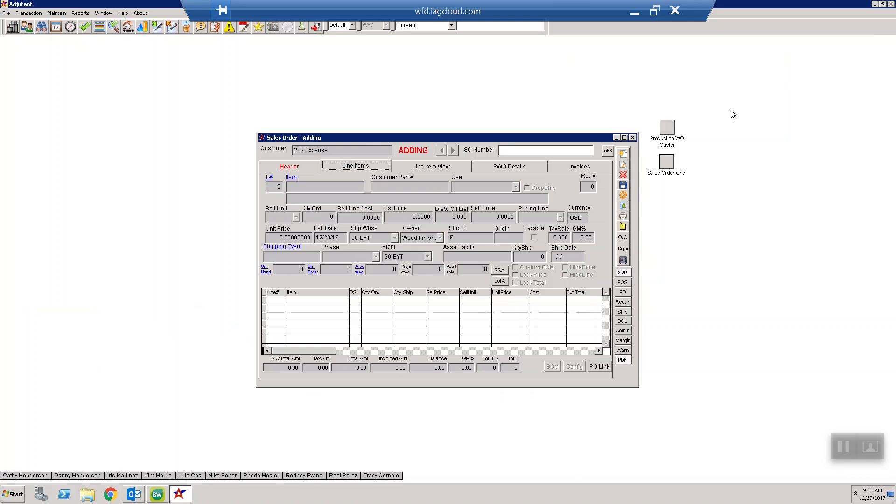
click(622, 154)
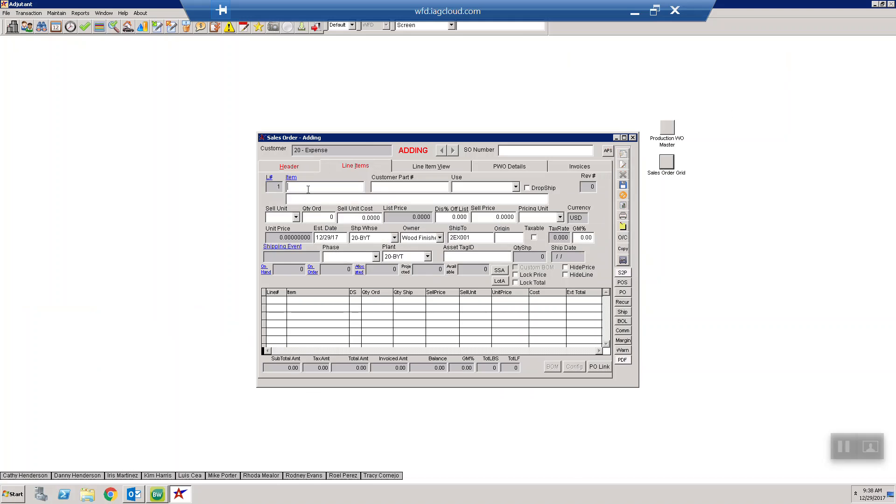
text(VL-UXB)
key(Tab)
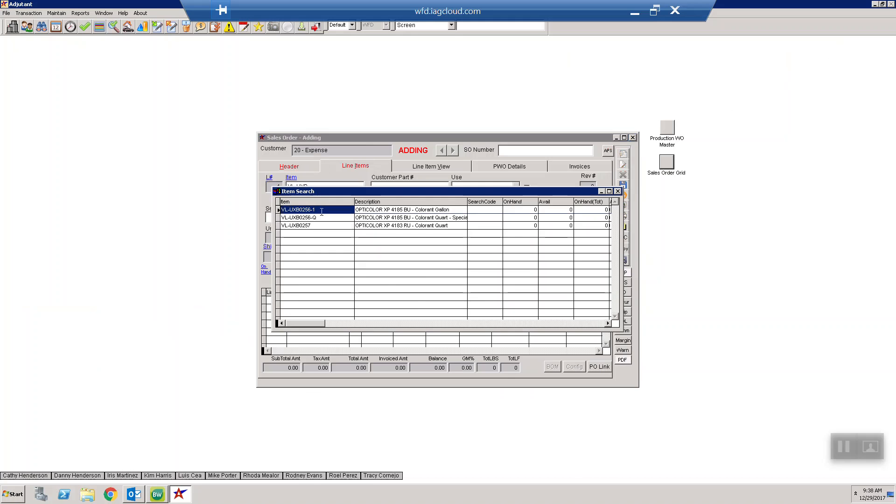
double_click(321, 212)
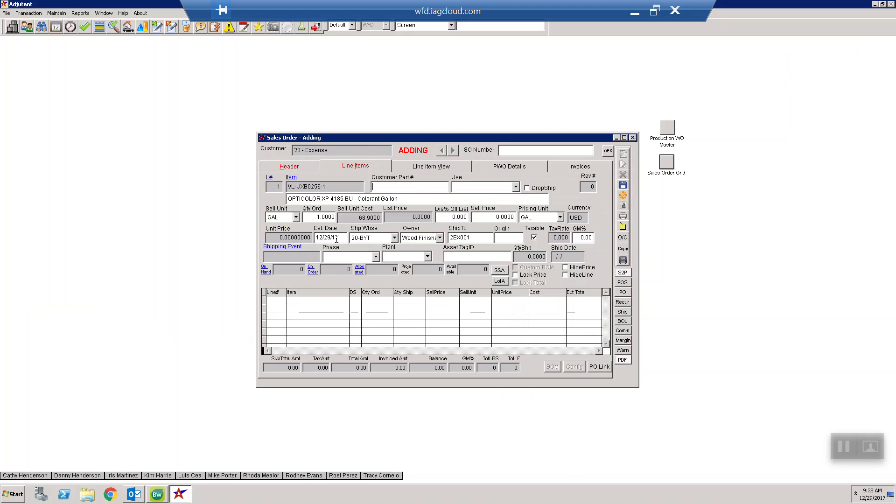
- Set the line item's ordered quantity to 2 and save the sales order
click(314, 218)
text(2)
key(Tab)
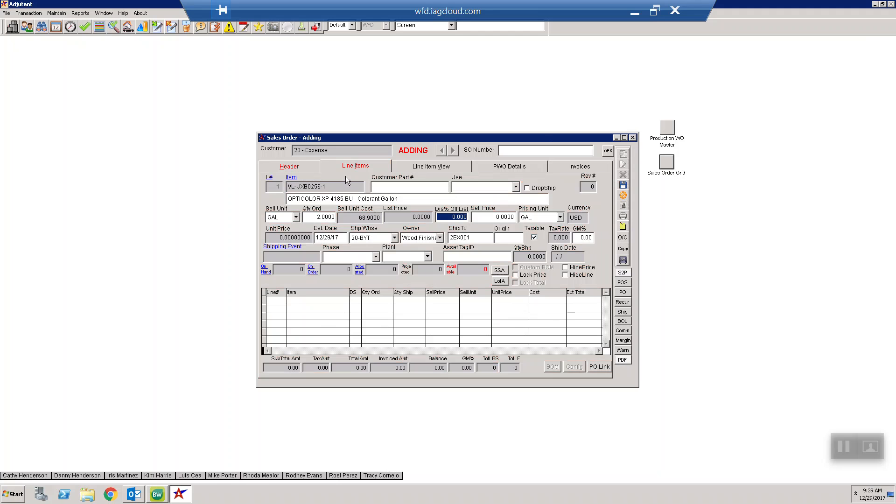
click(623, 185)
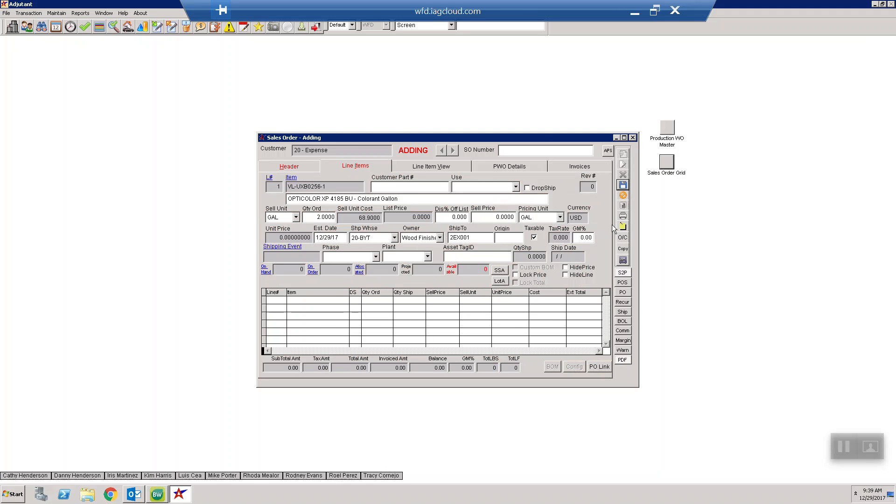
click(623, 184)
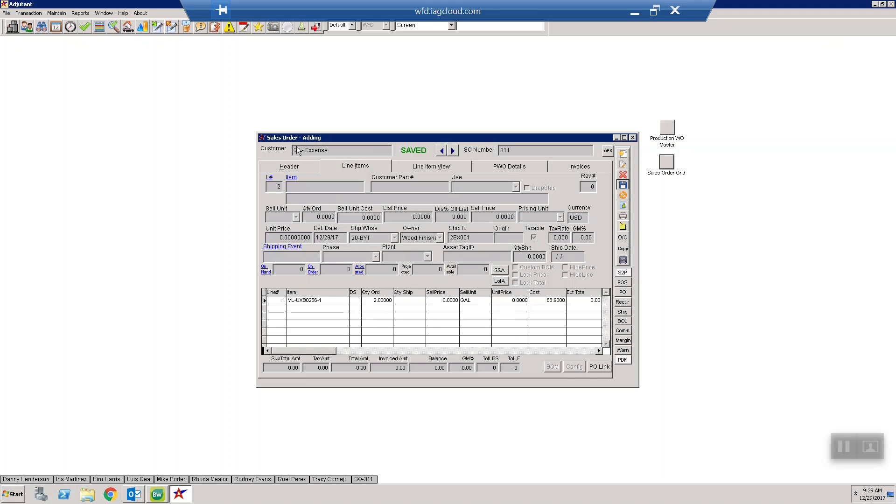
- Review the saved order's header and line items, and close the order
click(297, 169)
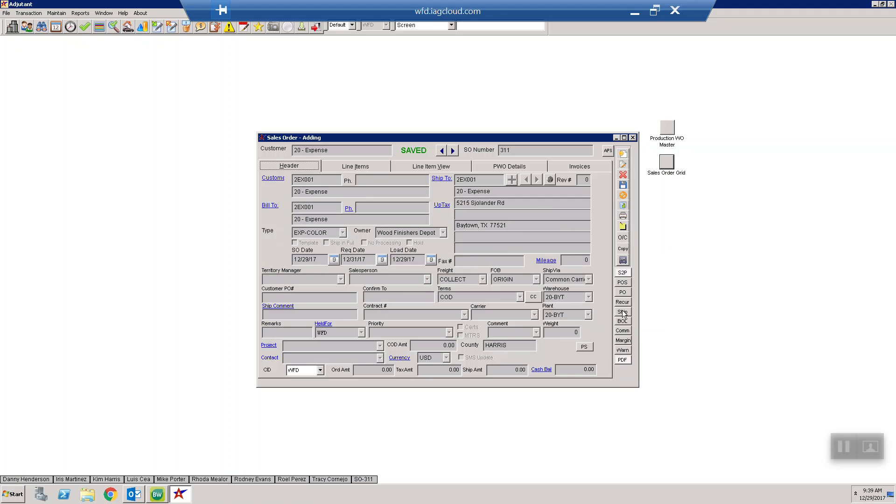
click(359, 168)
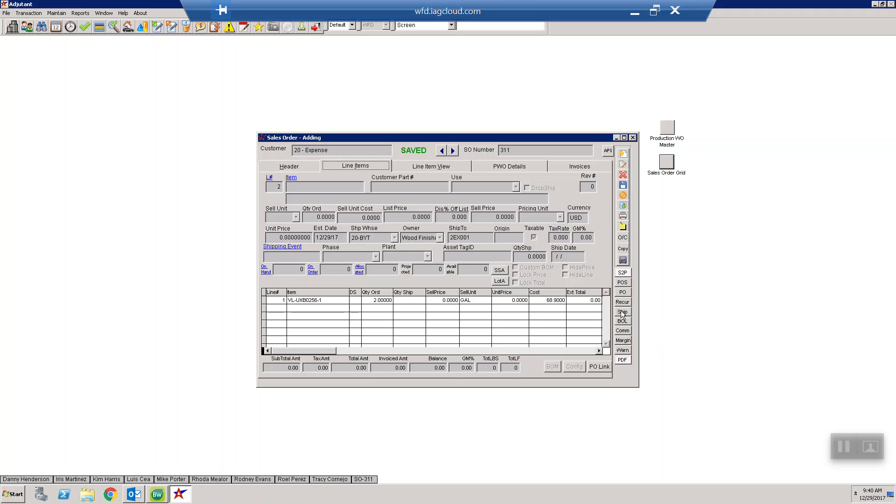
click(633, 138)
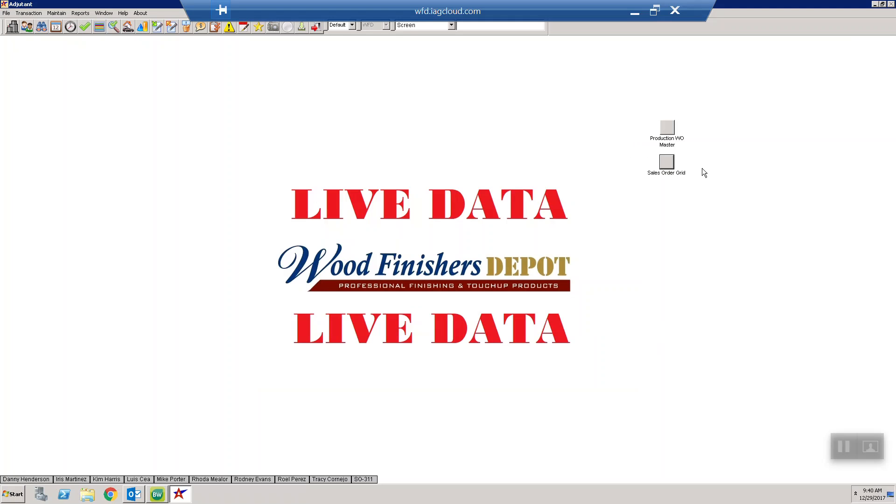
- Open the Sales Order Grid and list the open sales orders
double_click(667, 164)
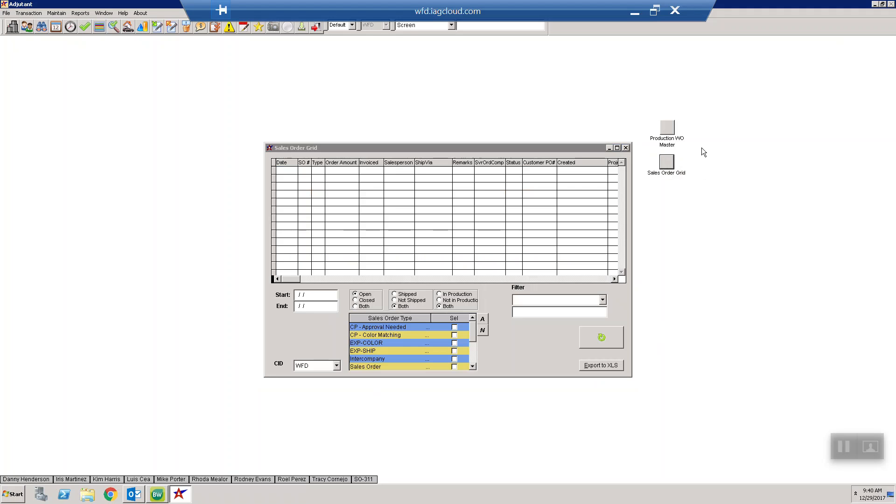
click(591, 334)
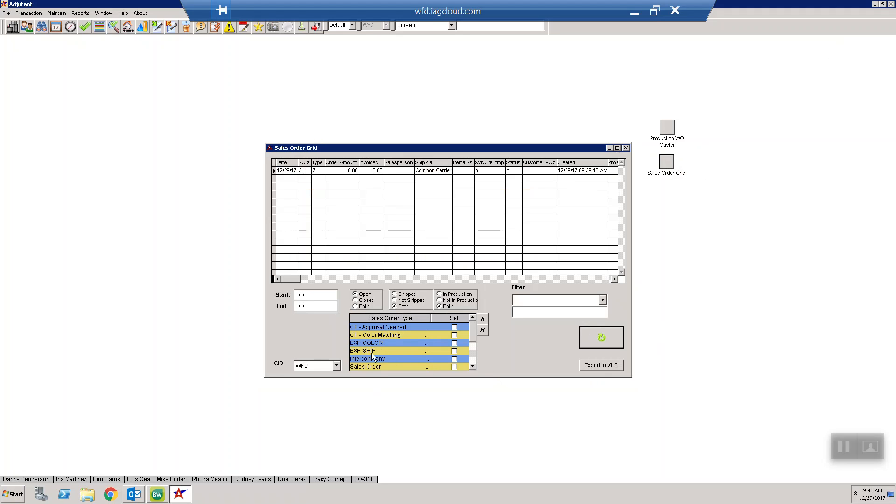
- Select all sales order types for the grid filter and clear the selection again
click(455, 351)
click(454, 336)
click(454, 328)
click(472, 366)
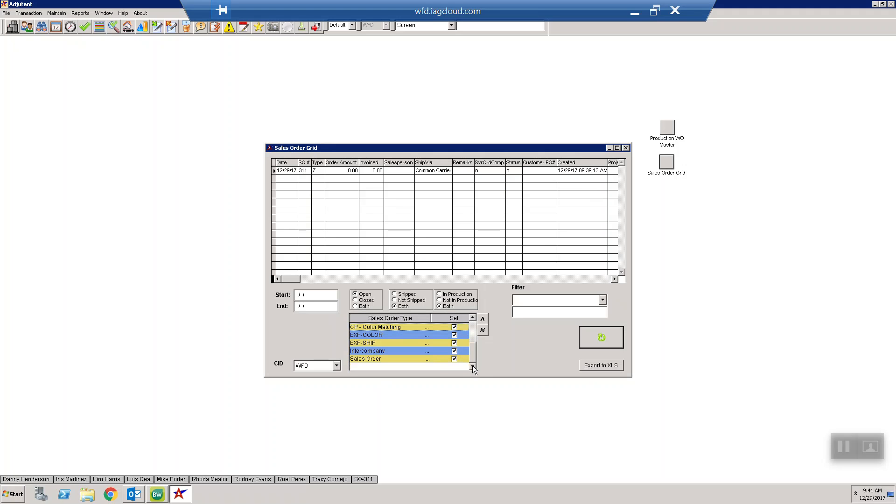
click(472, 318)
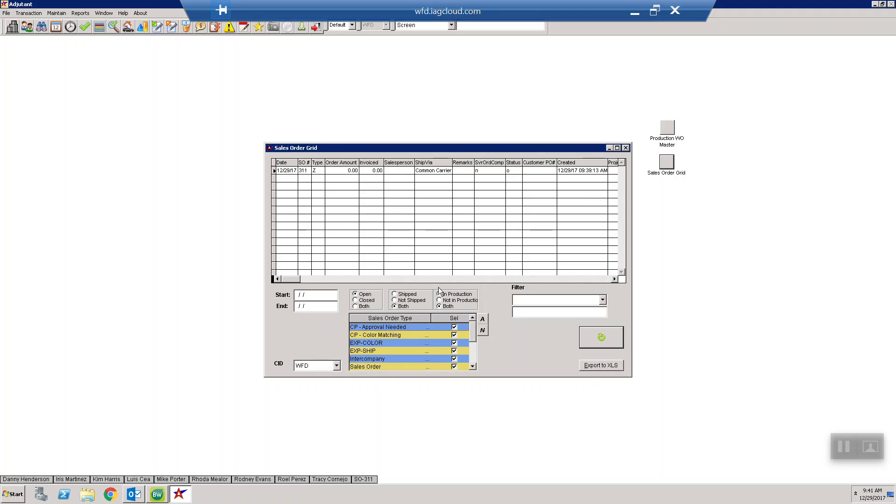
click(482, 330)
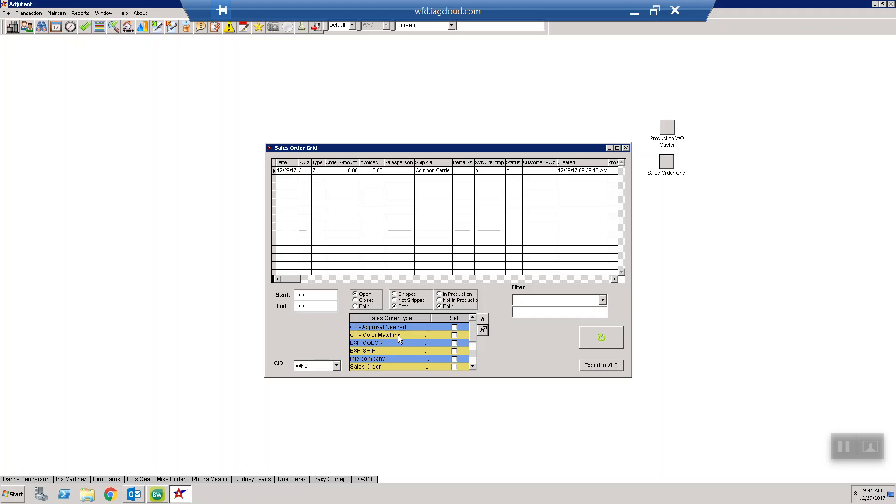
- Filter the Sales Order Grid to the EXP-COLOR type and open the listed sales order
click(455, 343)
click(593, 337)
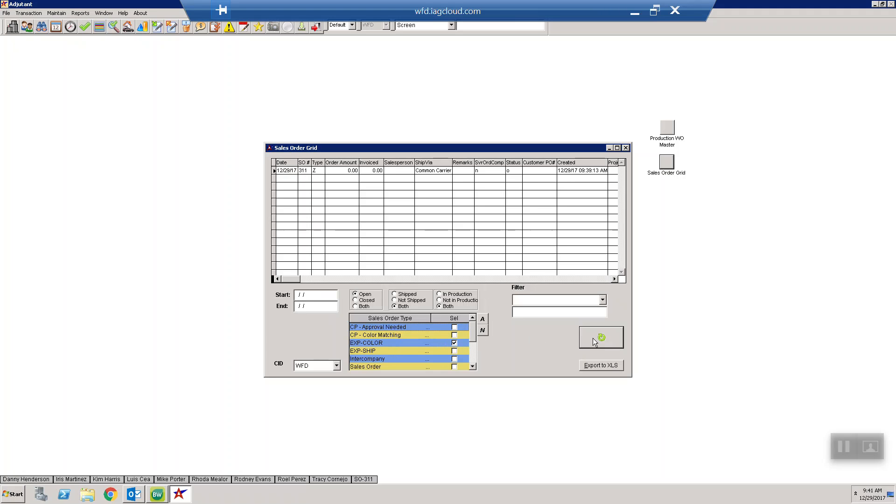
click(302, 170)
double_click(302, 169)
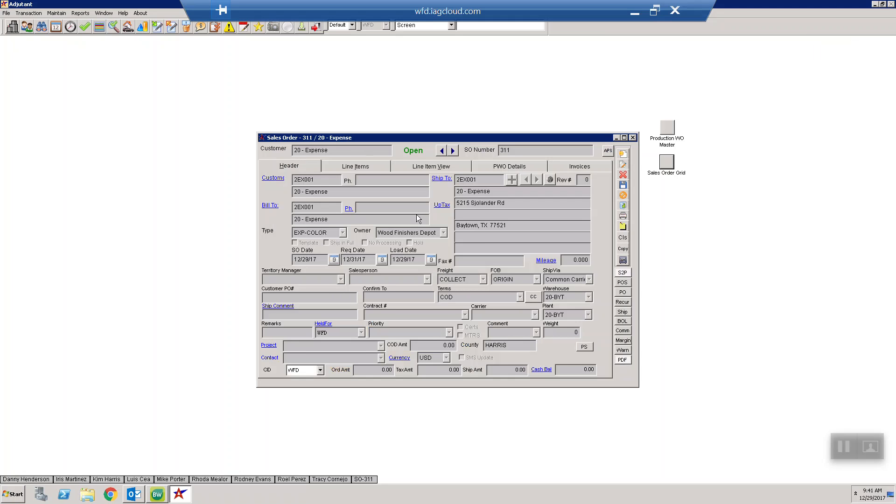
- Examine the VL-UXB0256-1 line item and its stock quantities in the reopened sales order
click(349, 165)
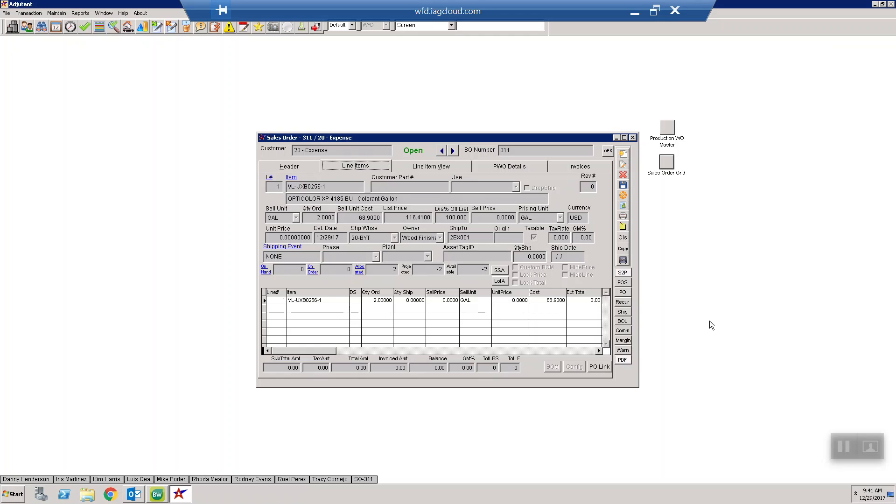
click(310, 300)
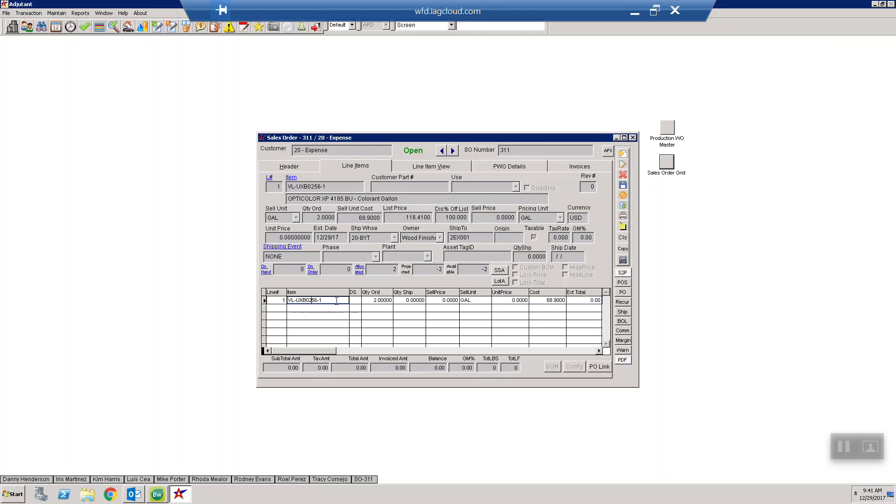
click(264, 300)
mouse_move(427, 138)
mouse_down()
mouse_move(416, 122)
mouse_move(418, 134)
mouse_up()
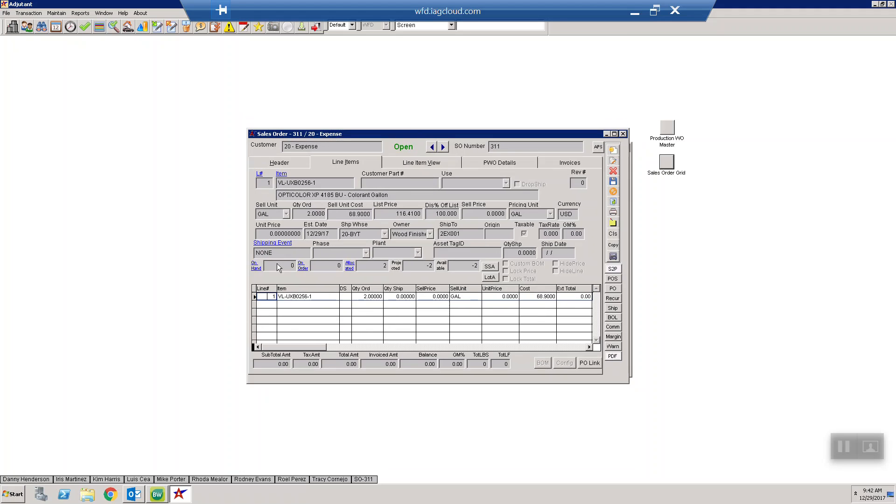